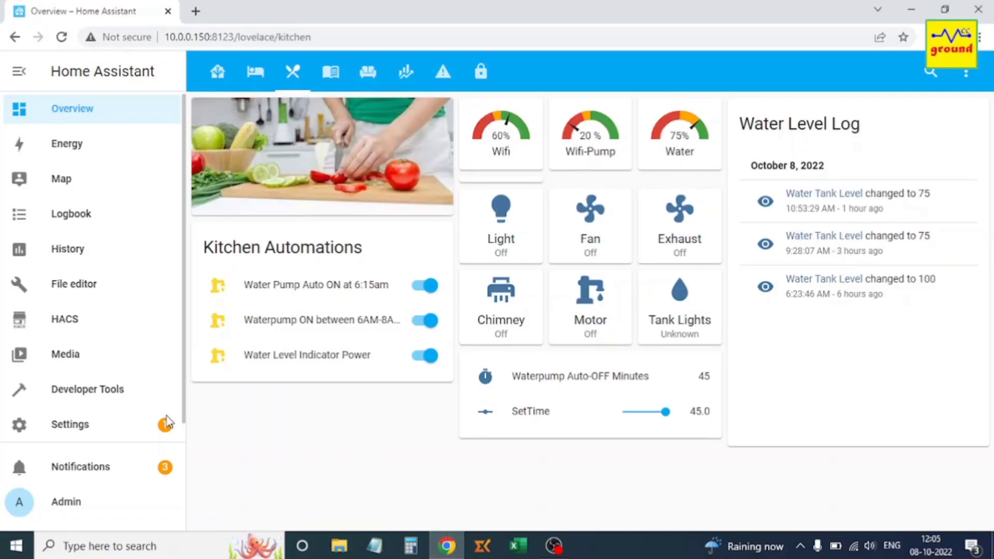
# Read the 'Uptime YAML configuration has been removed' repair notice in Settings, then dismiss it
pyautogui.click(70, 425)
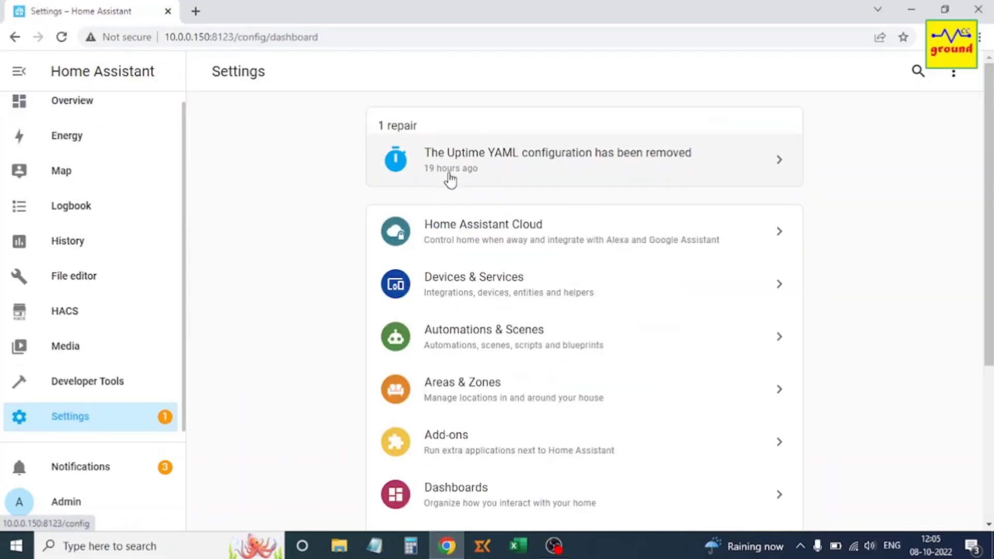
pyautogui.click(578, 159)
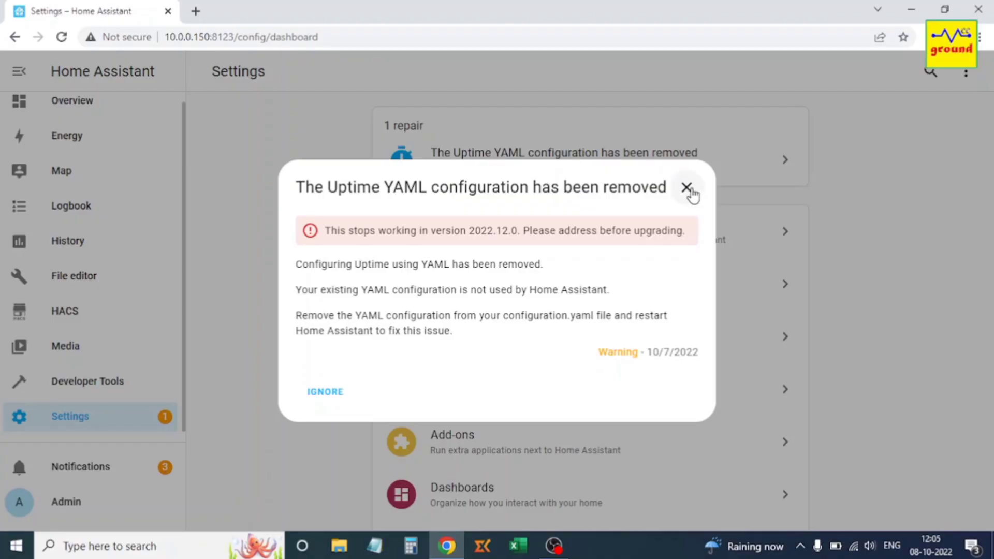
pyautogui.click(694, 191)
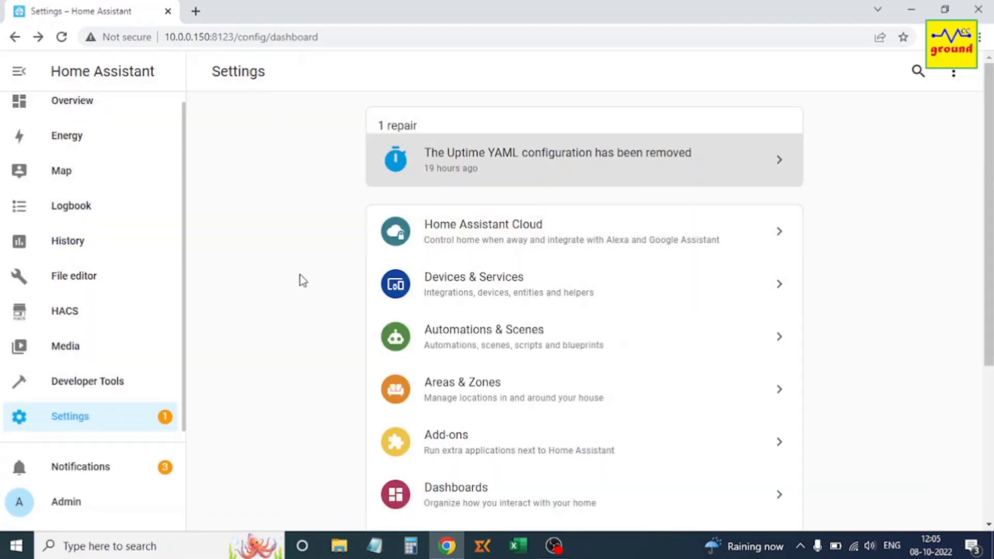
# Open configuration.yaml in the File editor and locate the uptime platform line by searching 'uptime'
pyautogui.click(76, 285)
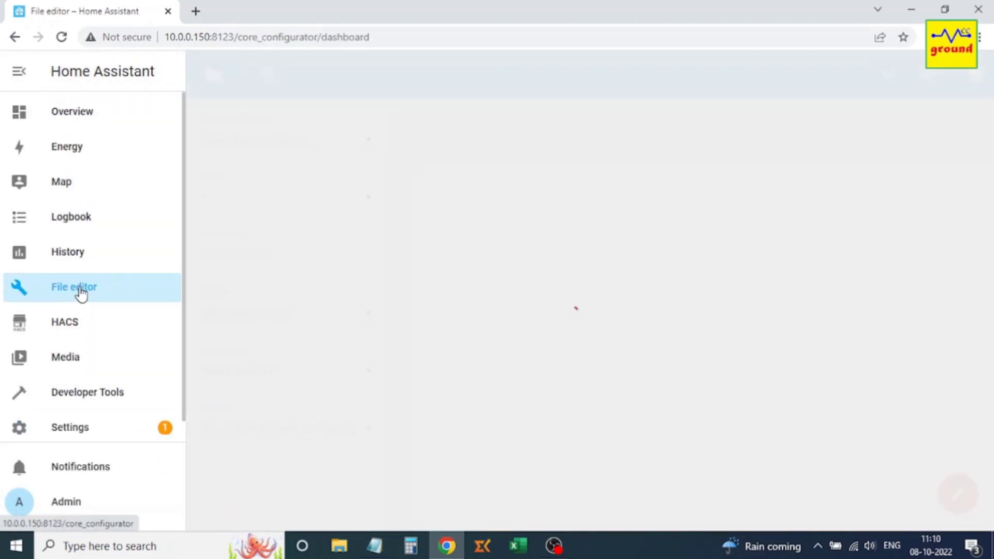
pyautogui.click(217, 75)
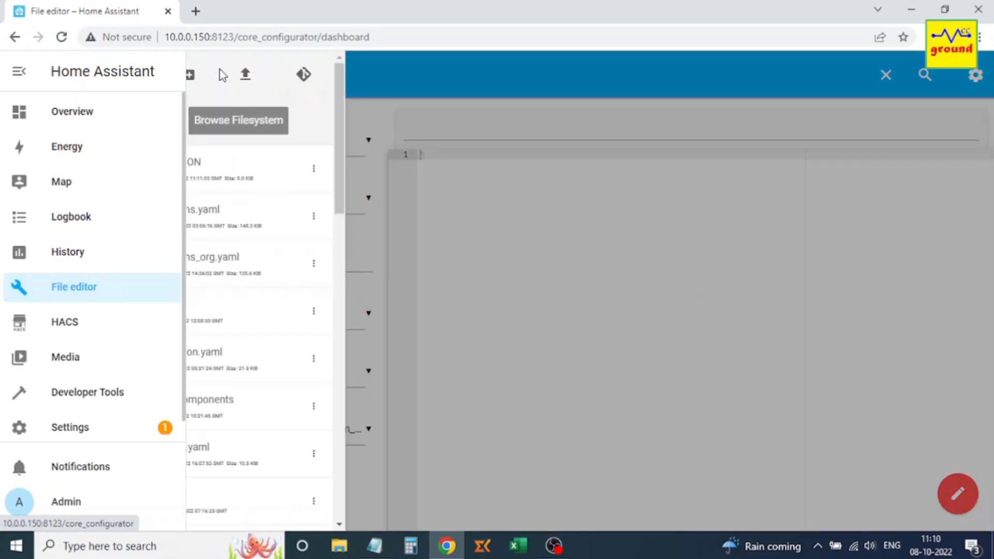
pyautogui.click(258, 363)
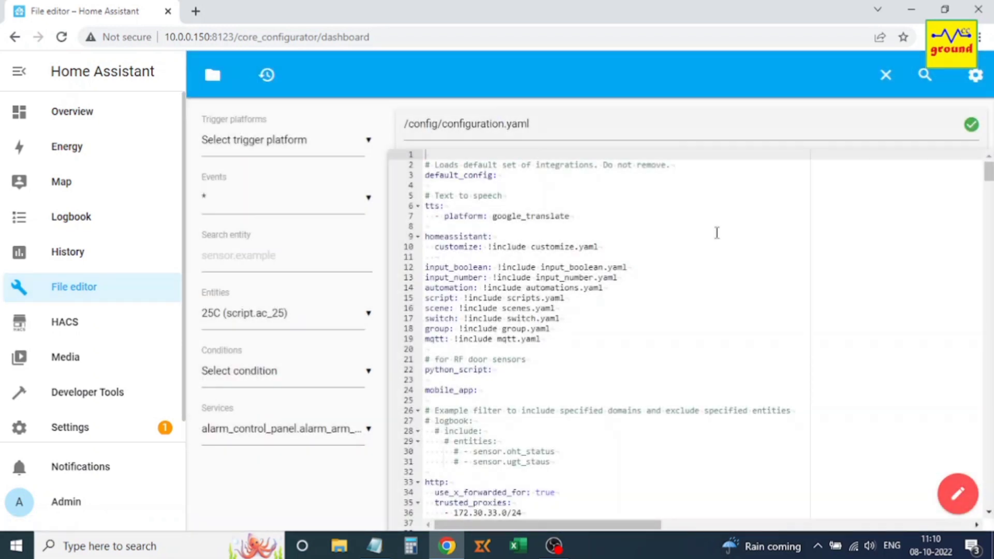
pyautogui.click(926, 75)
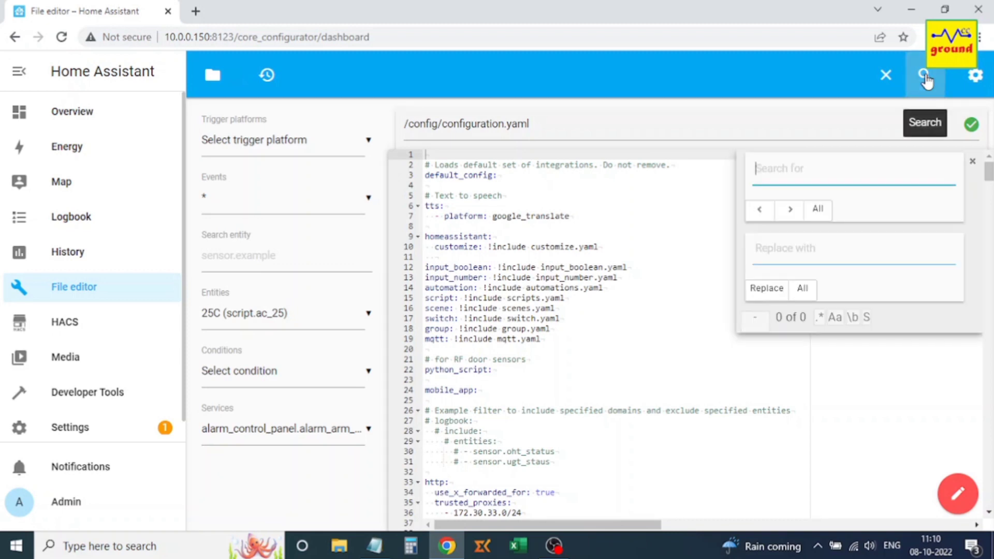
pyautogui.write('u')
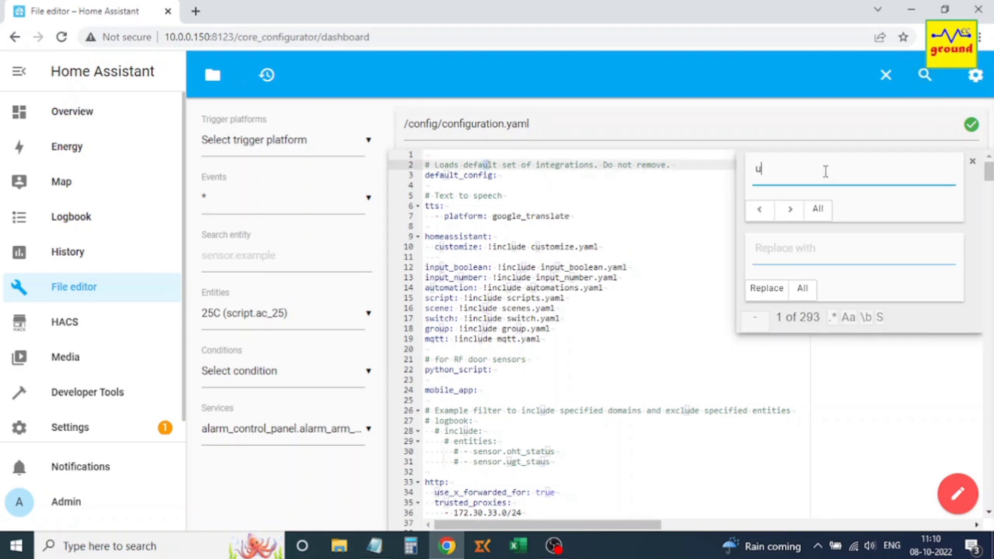
pyautogui.write('ptime')
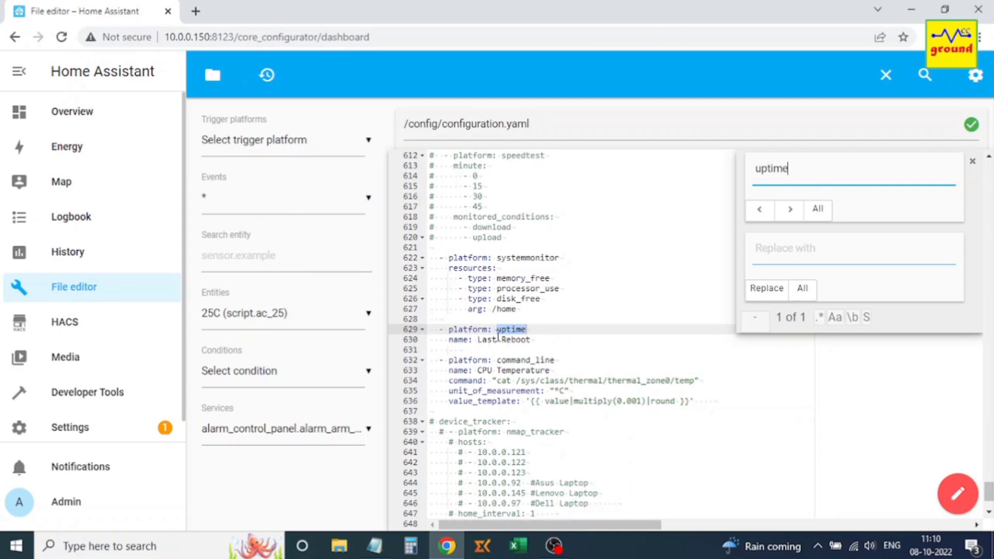
pyautogui.click(429, 329)
pyautogui.write('#')
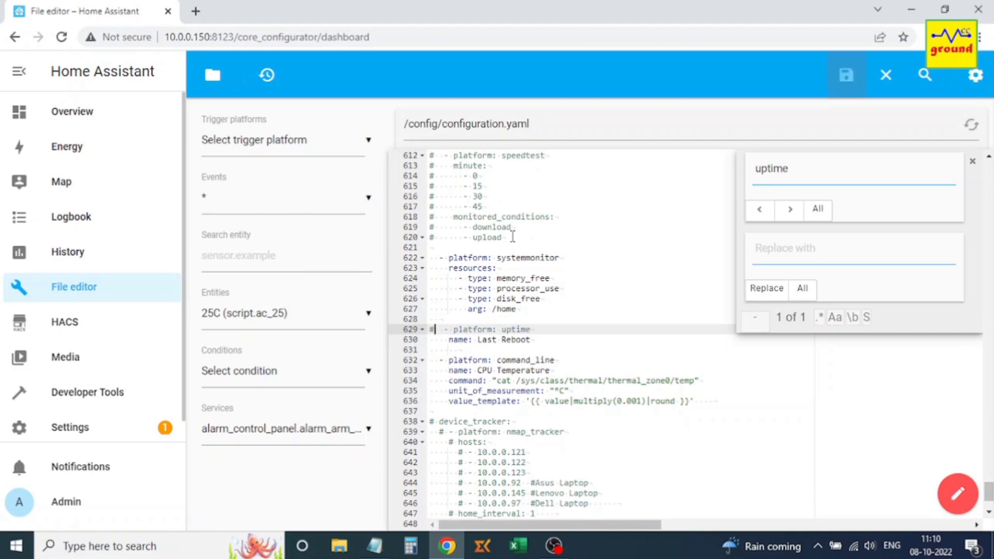
# Comment out the uptime platform and Last Reboot name lines, then save configuration.yaml
pyautogui.press('Down')
pyautogui.write('#')
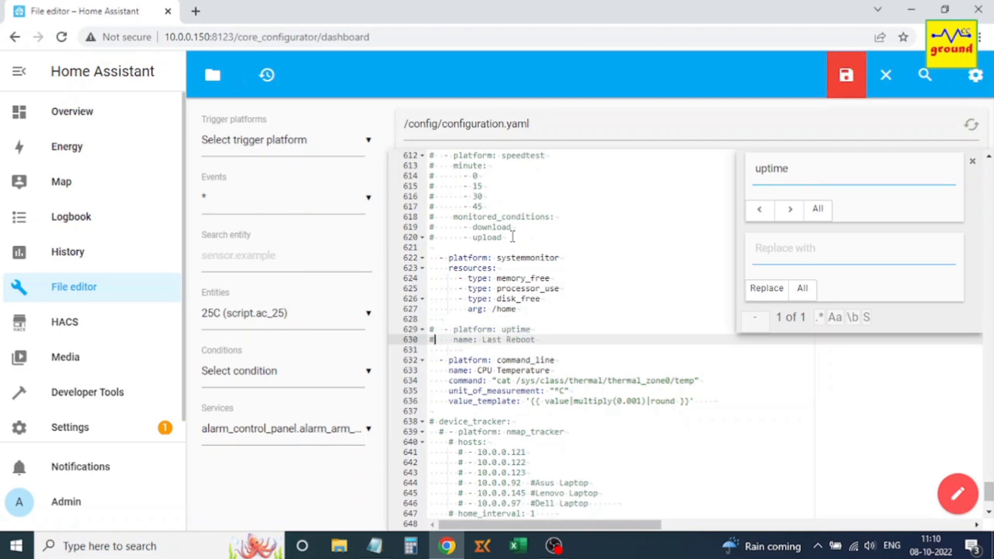
pyautogui.click(846, 78)
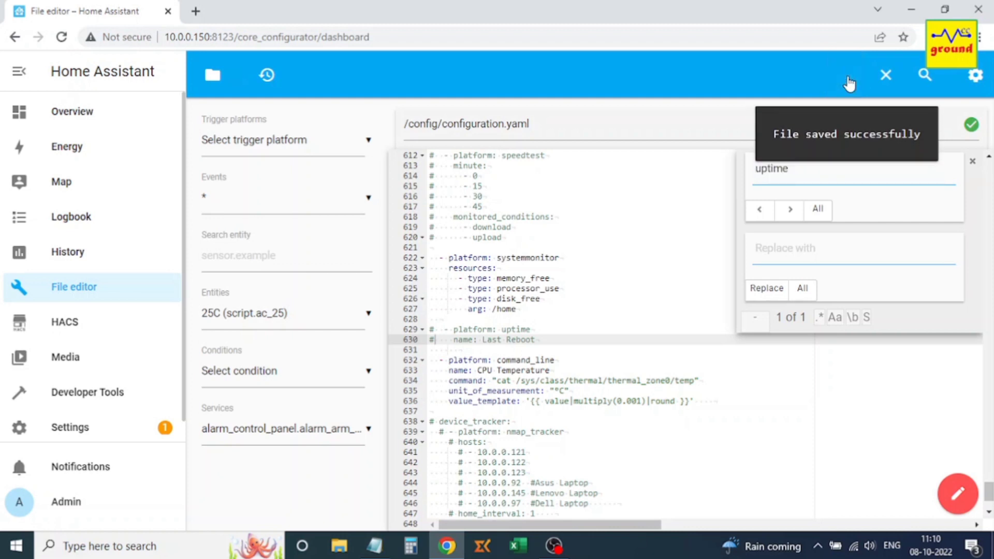
pyautogui.click(88, 400)
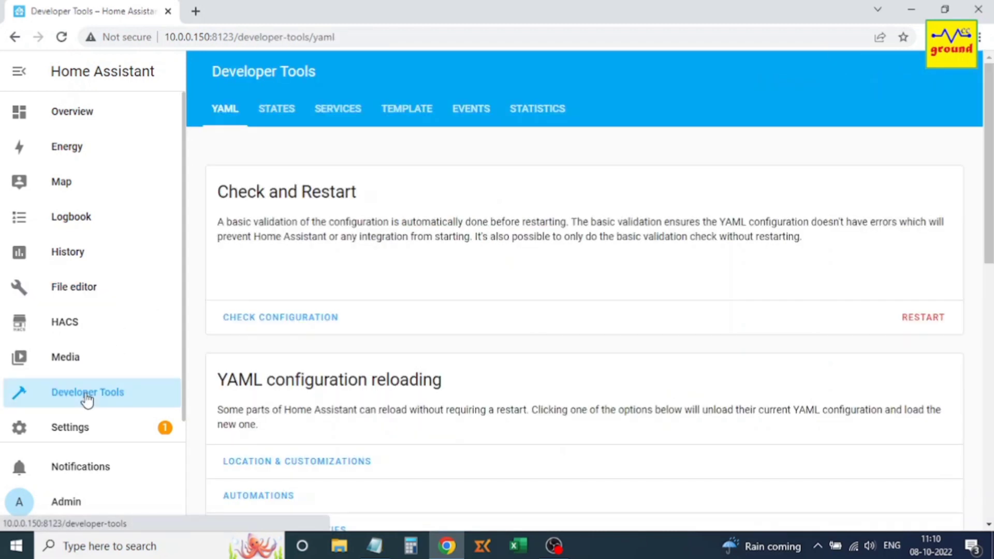
# Run Check Configuration in Developer Tools YAML, then restart Home Assistant and confirm
pyautogui.click(270, 319)
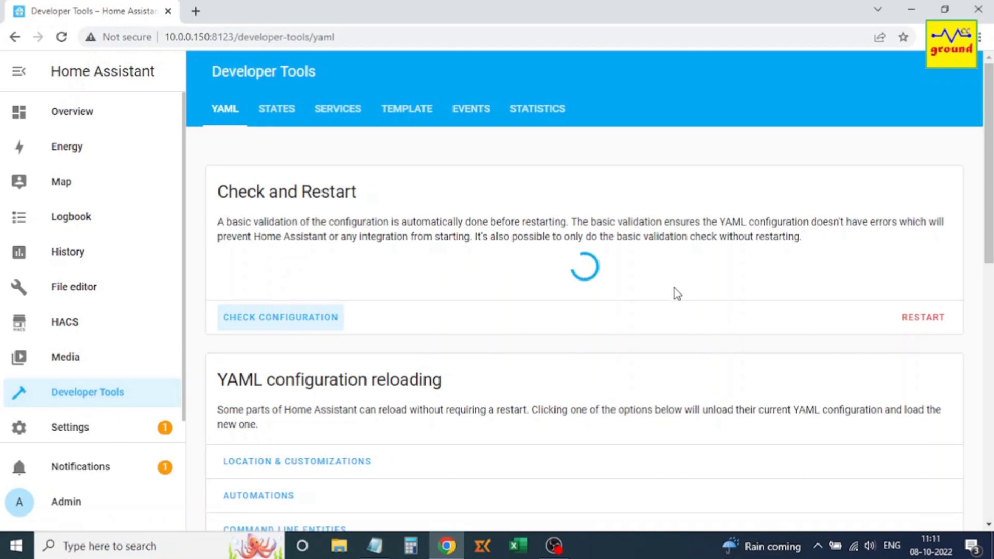
pyautogui.click(917, 319)
pyautogui.click(657, 336)
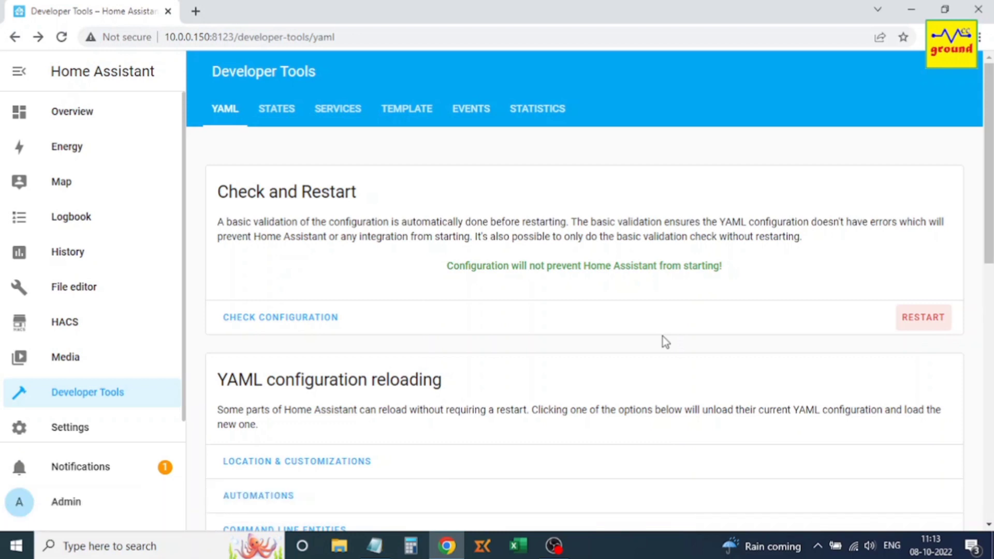
pyautogui.scroll(-1, 104, 389)
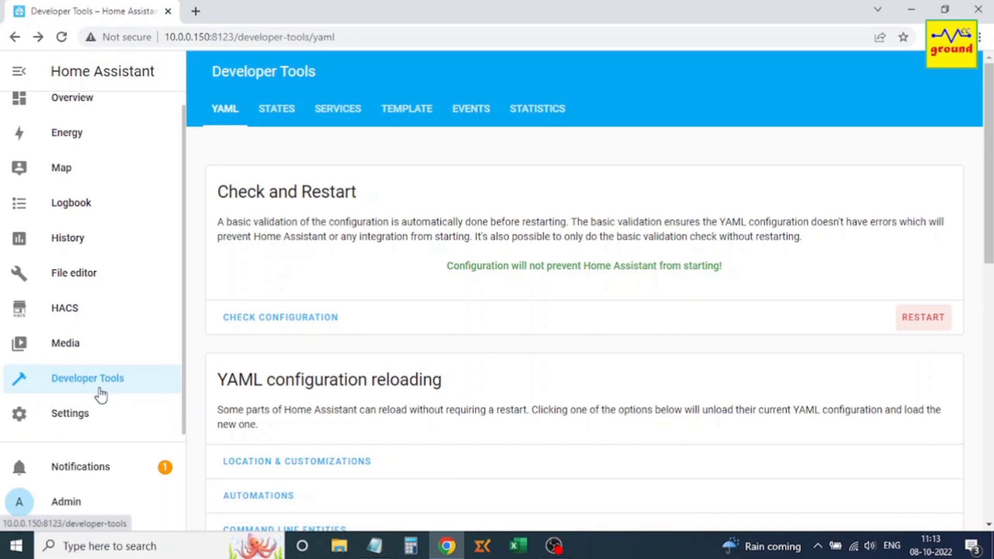
# Return to Settings to verify the Uptime YAML repair is no longer listed
pyautogui.click(70, 421)
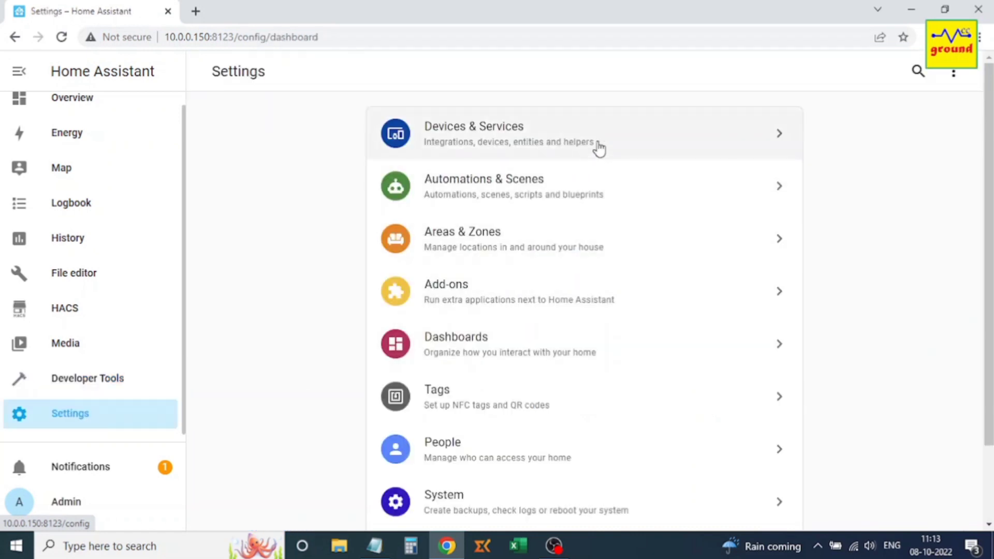